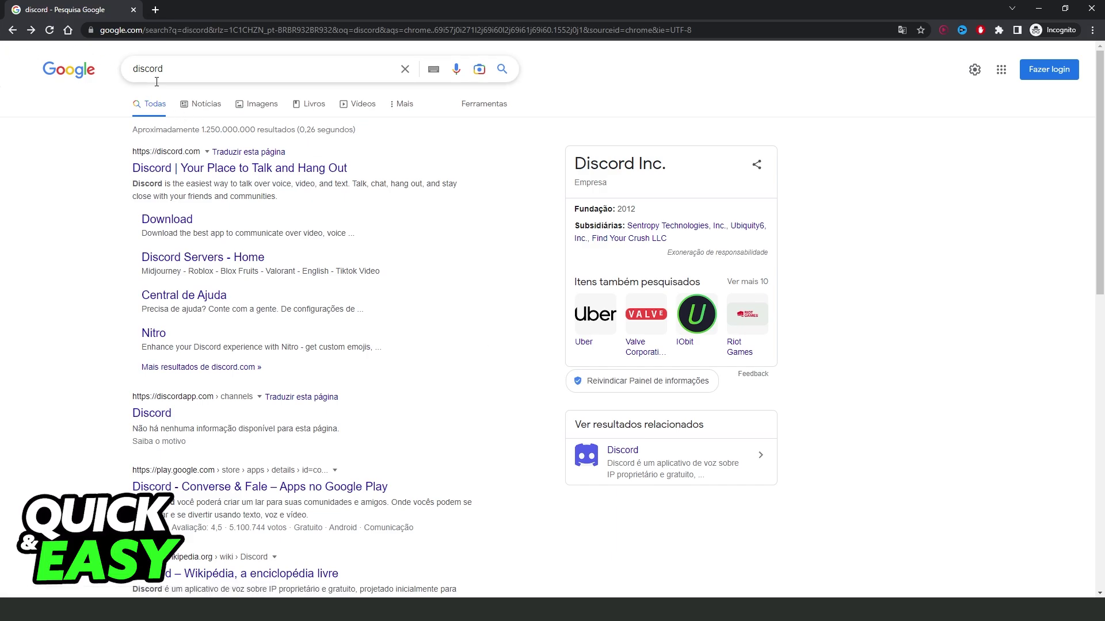
# Step: Go from the discord.com search result through the Login page to the empty Criar uma conta form
pyautogui.click(180, 176)
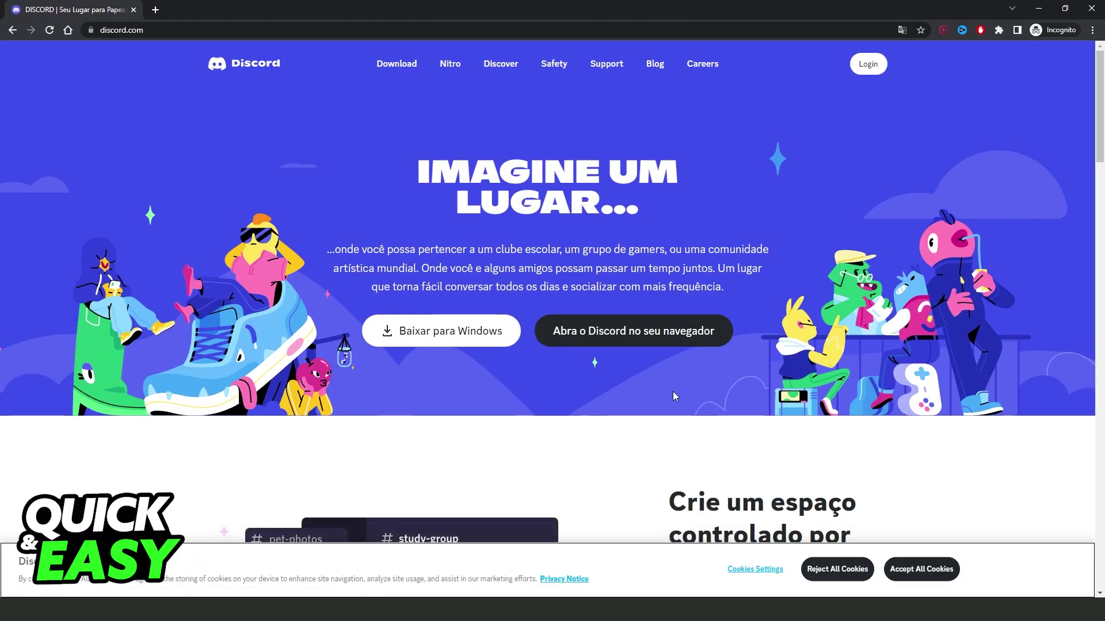
pyautogui.click(867, 65)
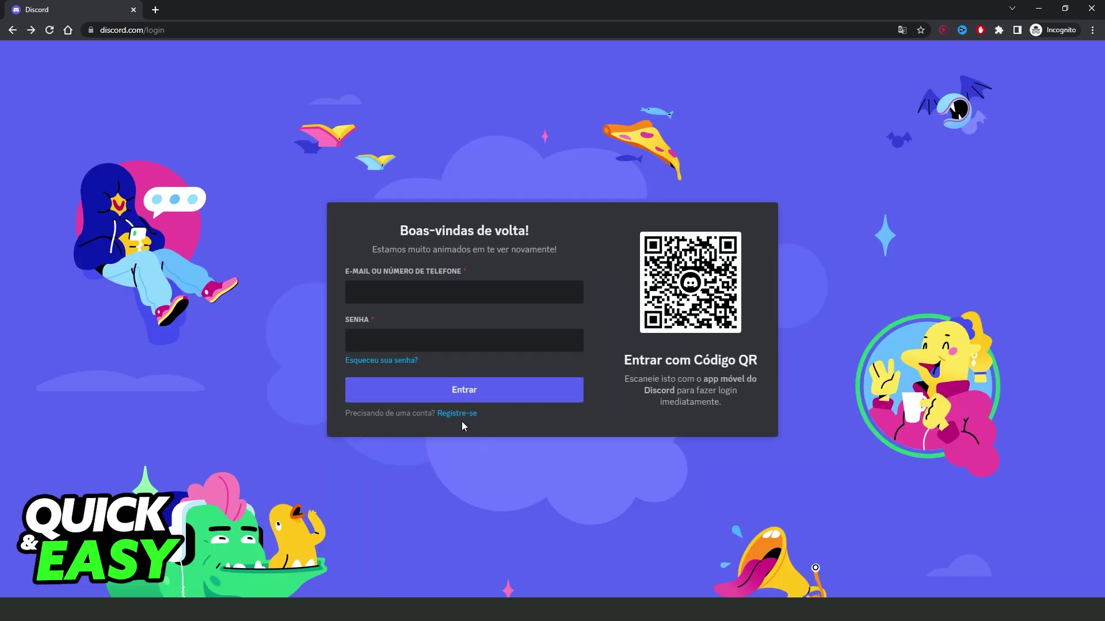
pyautogui.click(457, 414)
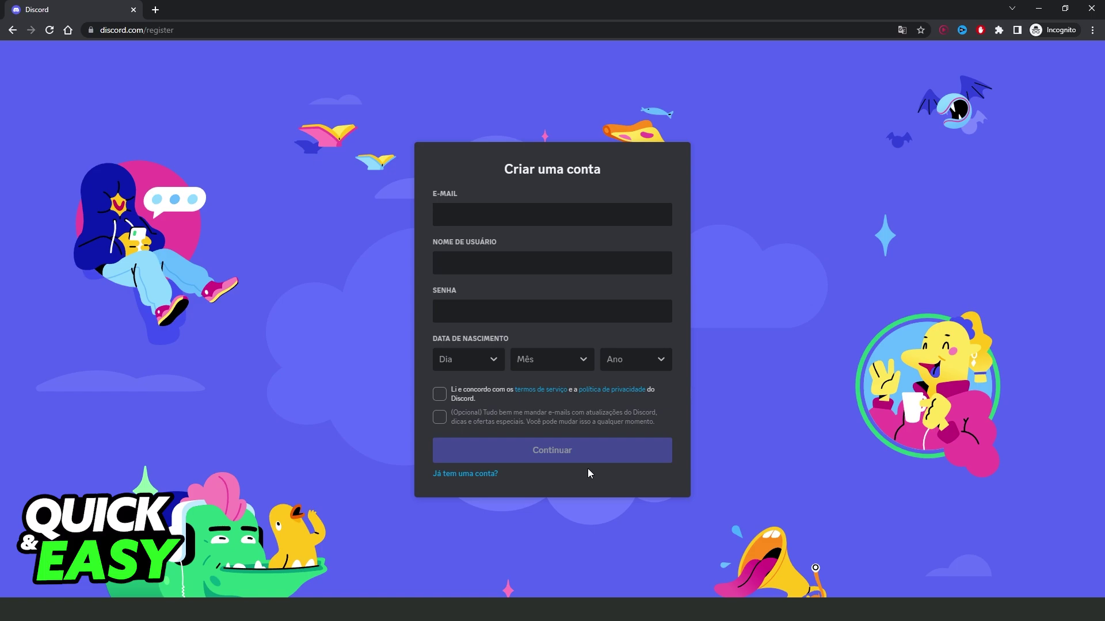
# Step: Place the cursor in the E-MAIL field of the registration form
pyautogui.click(451, 220)
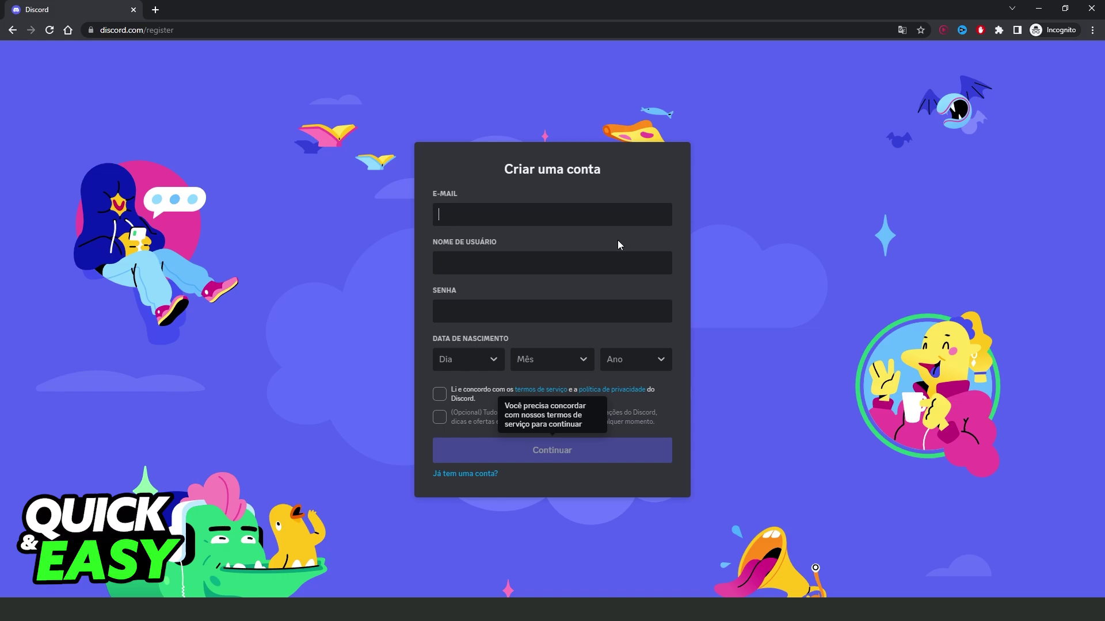
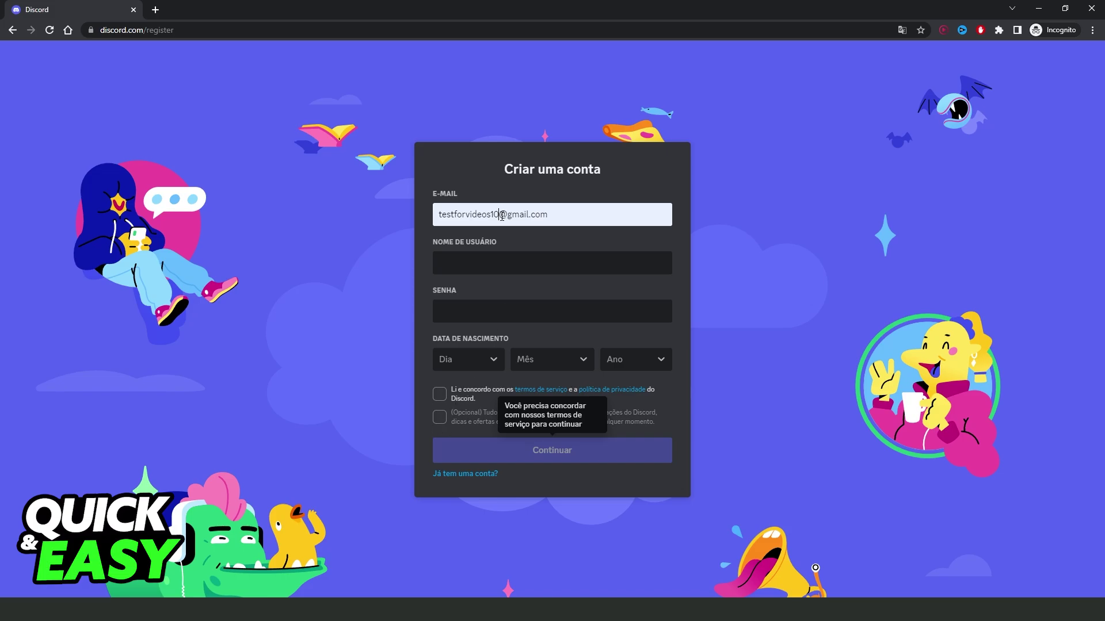
pyautogui.write('+')
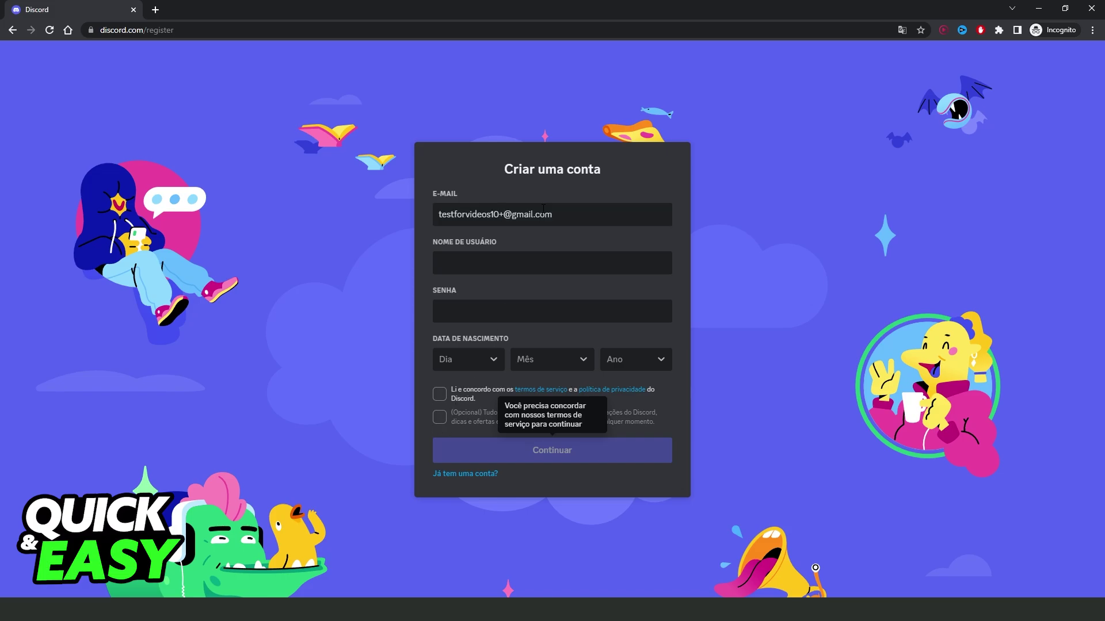
pyautogui.click(503, 218)
# Step: Delete the + before the @ in the e-mail field, restoring the plain Gmail address
pyautogui.press('BackSpace')
pyautogui.write('+')
pyautogui.hotkey('shift', 'Left')
pyautogui.press('Right')
pyautogui.click(504, 214)
pyautogui.press('BackSpace')
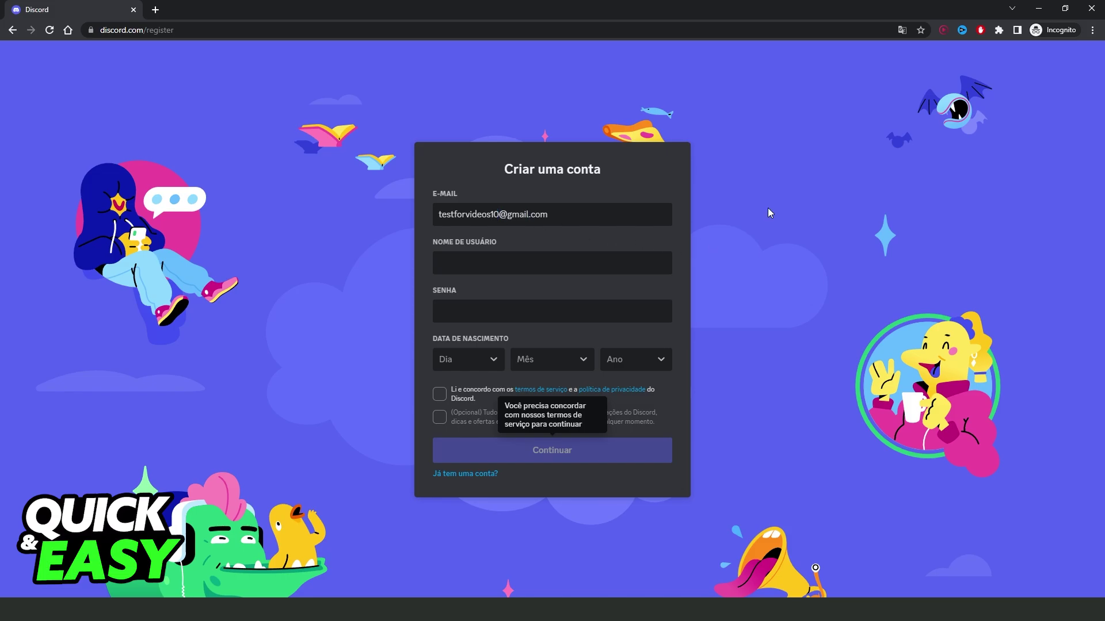